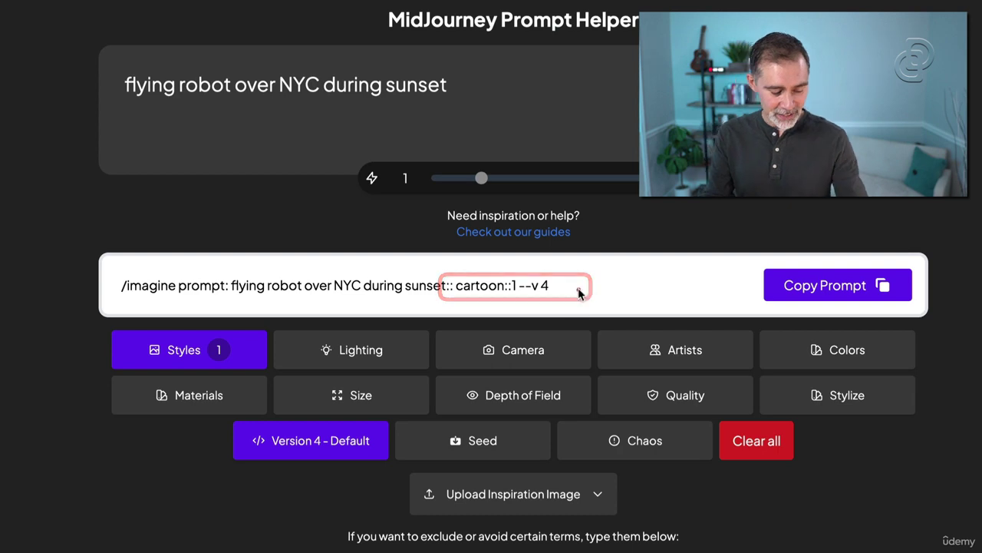
Browse the available artist presets down to the end of the list and close it without choosing one
left_click(647, 357)
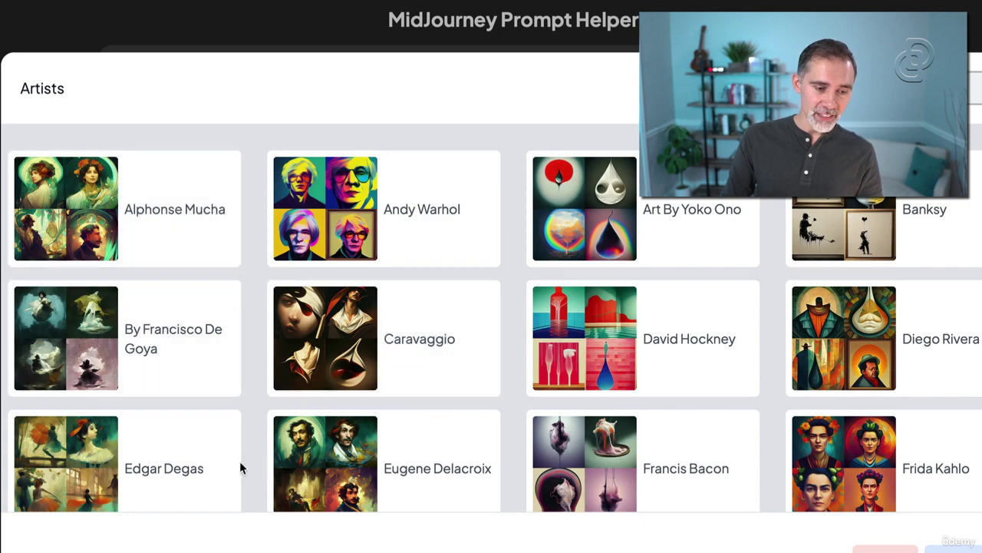
scroll(752, 485, "down", 1)
scroll(757, 484, "down", 5)
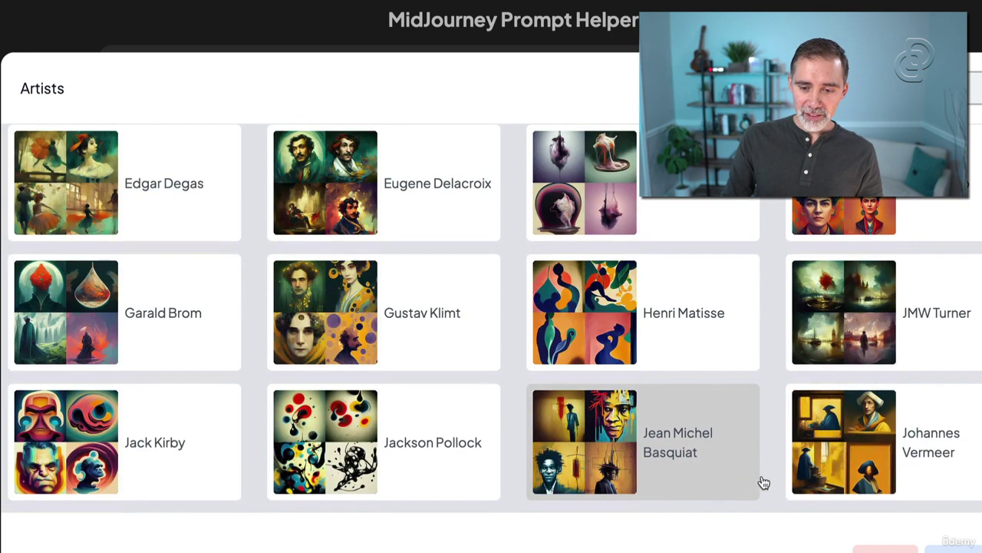
scroll(752, 395, "down", 1)
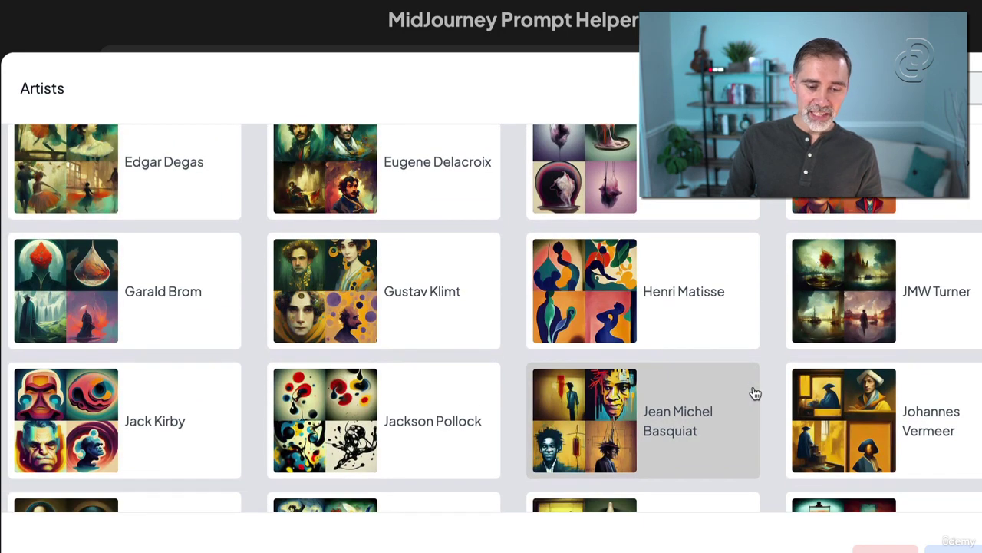
scroll(755, 393, "down", 6)
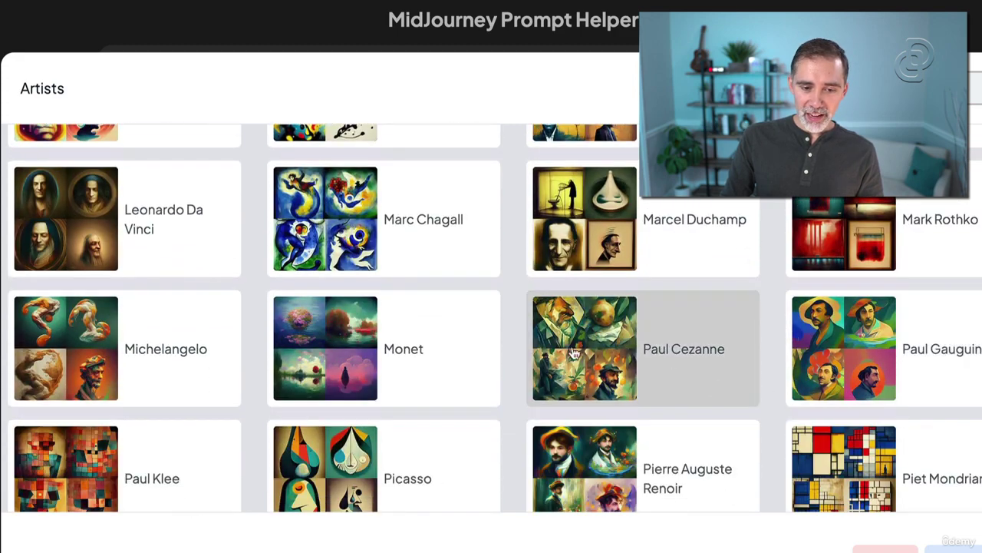
scroll(399, 351, "down", 3)
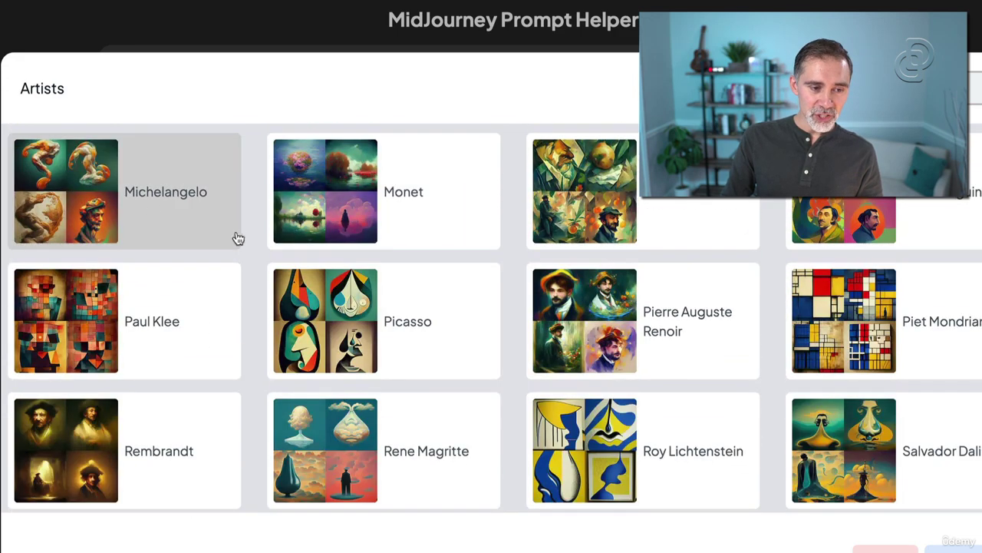
scroll(637, 425, "down", 4)
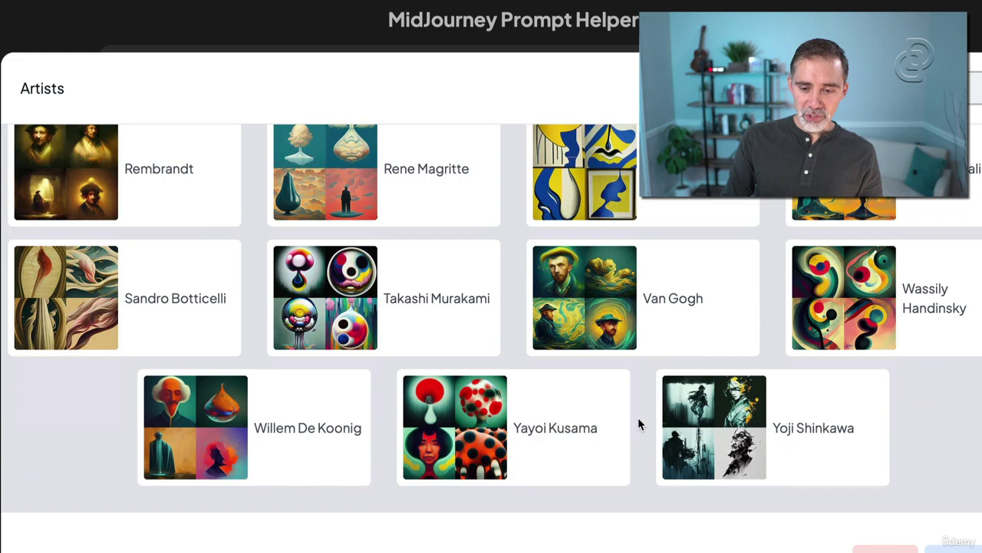
left_click(863, 542)
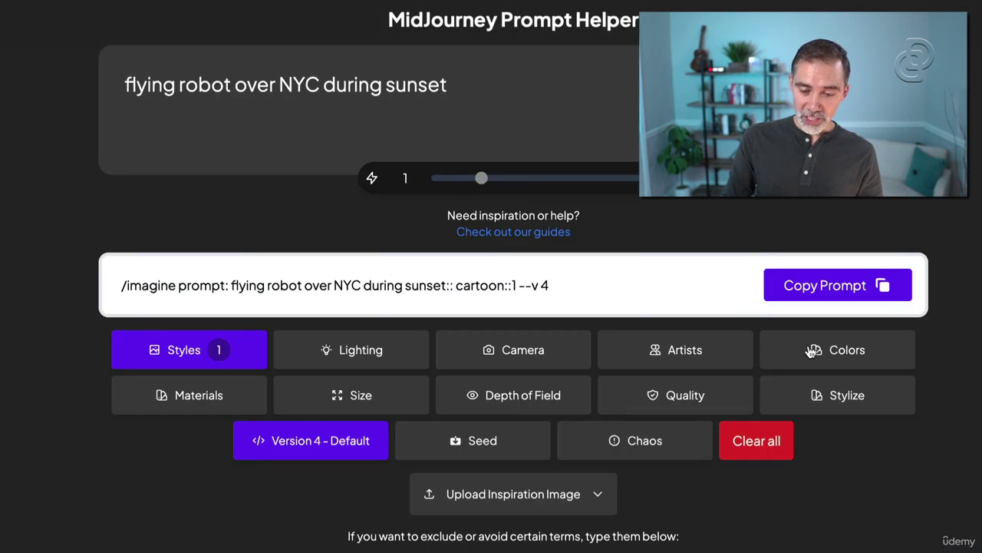
Browse the available color presets and close the list without choosing one
left_click(806, 349)
scroll(724, 357, "down", 10)
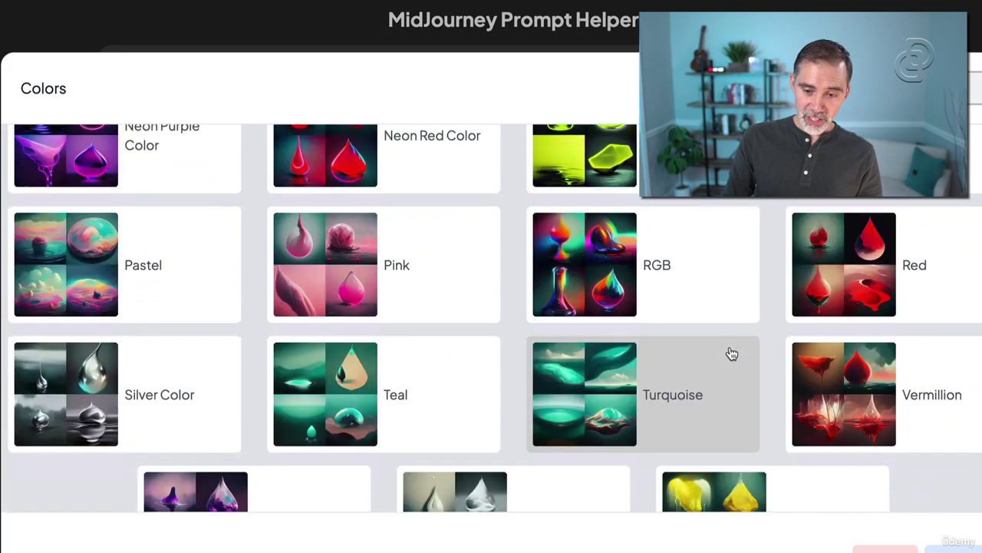
key("Escape")
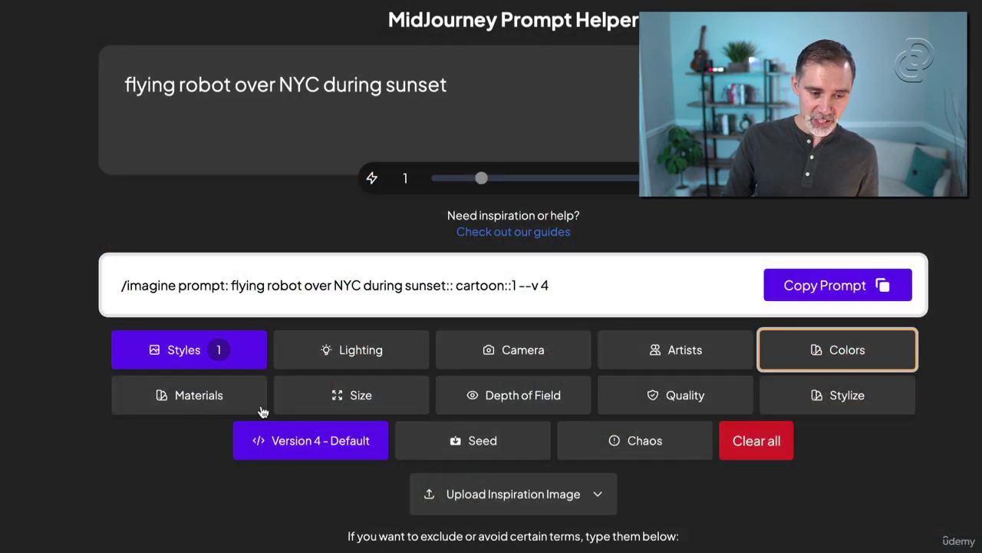
Set the image size to a 2:1 aspect ratio
left_click(385, 399)
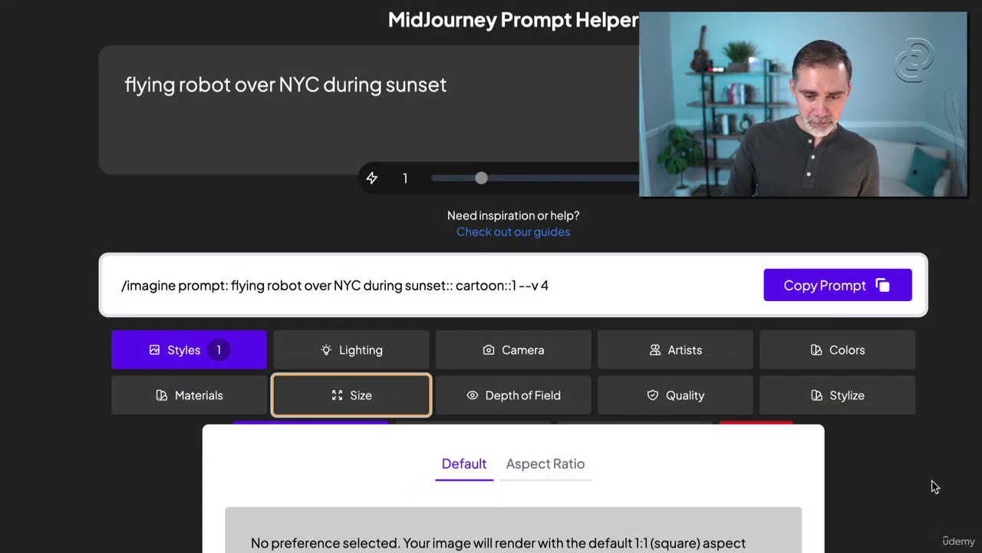
left_click(561, 463)
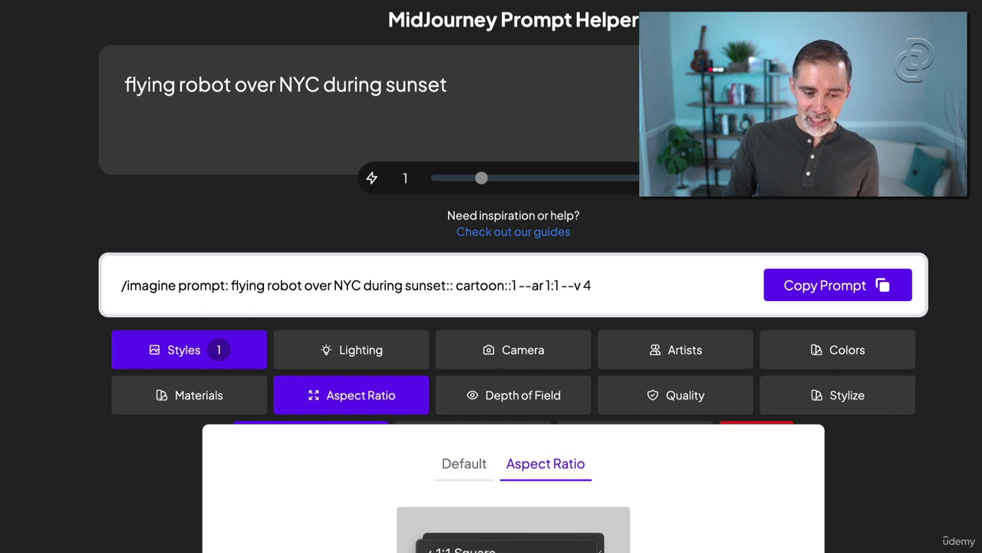
left_click(511, 551)
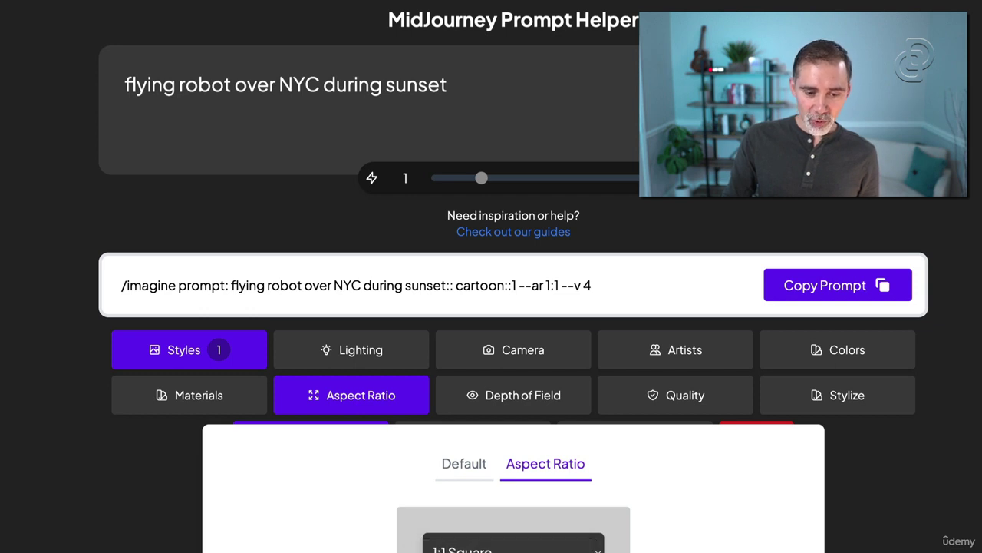
left_click(944, 493)
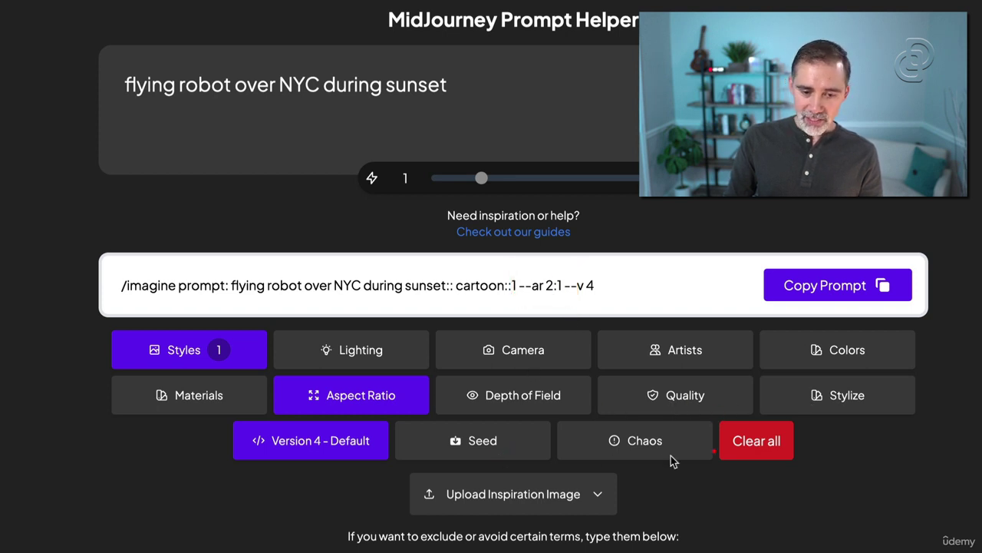
Expand the inspiration image upload section and copy the generated flying robot prompt
left_click(599, 502)
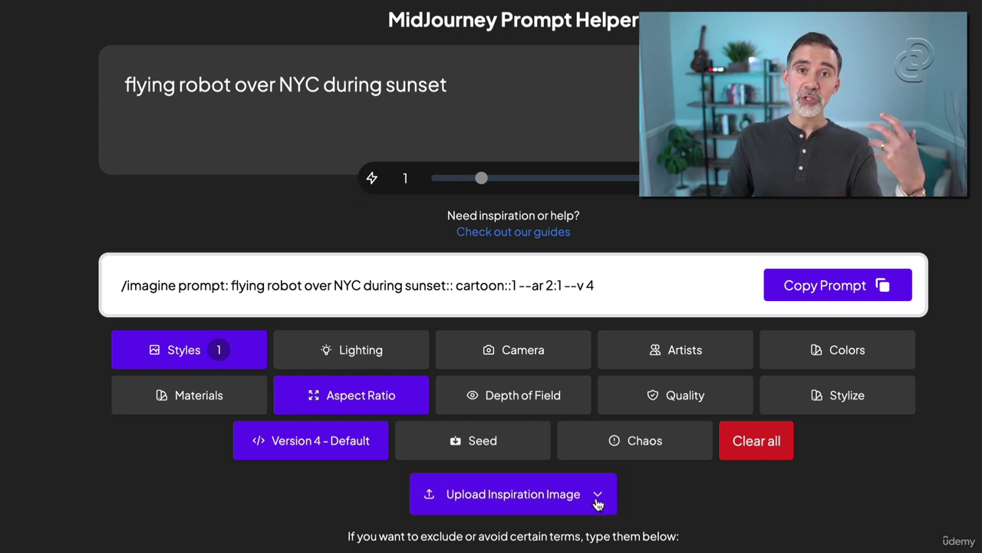
left_click(598, 503)
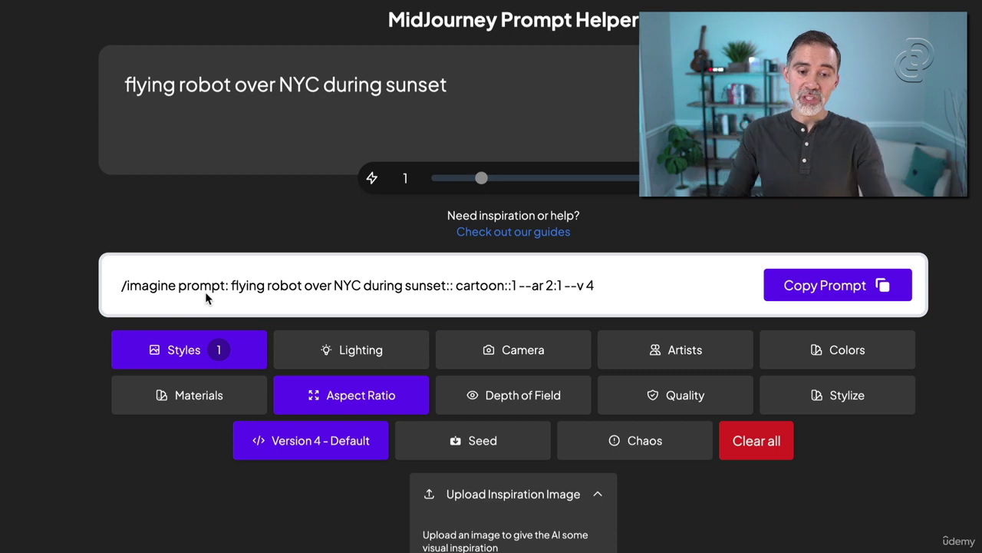
left_click(867, 281)
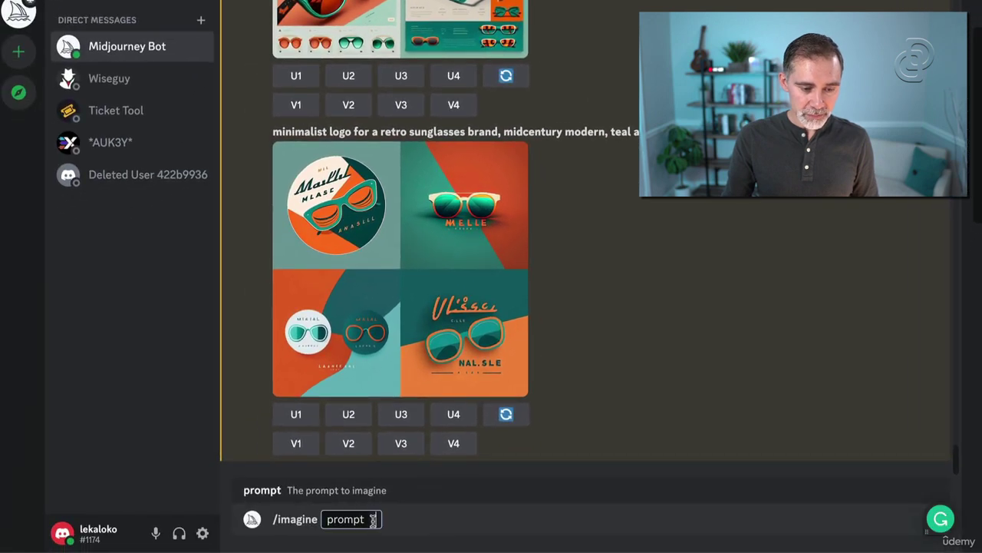
In Discord's Midjourney Bot chat, paste the copied prompt into /imagine, remove the duplicated "/imagine prompt:" prefix and submit it
key("ctrl+v")
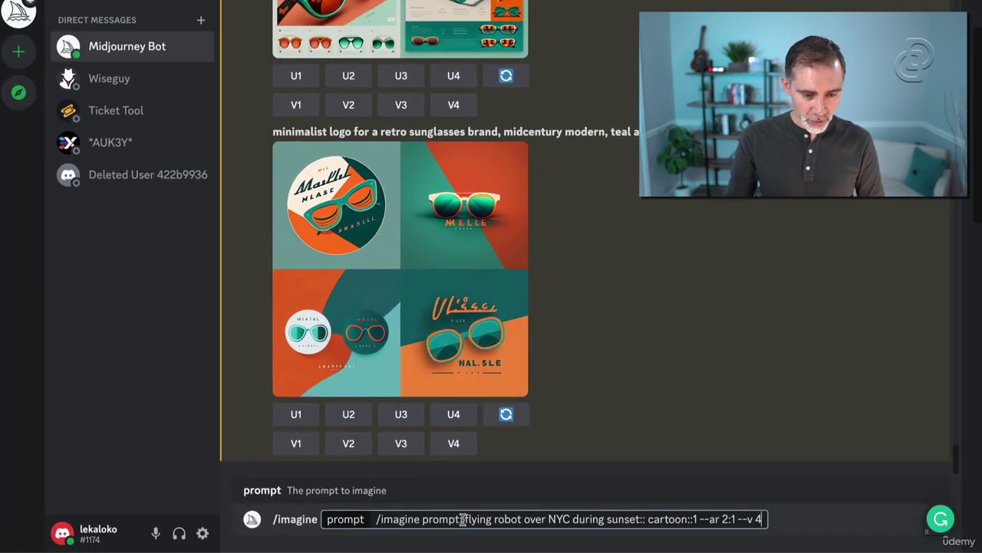
left_click_drag(463, 519, 376, 519)
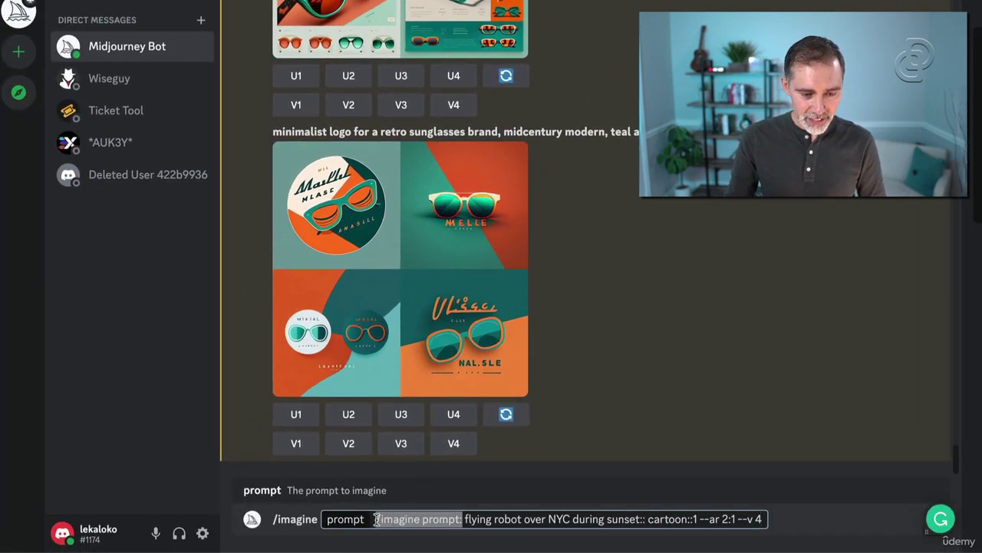
key("BackSpace")
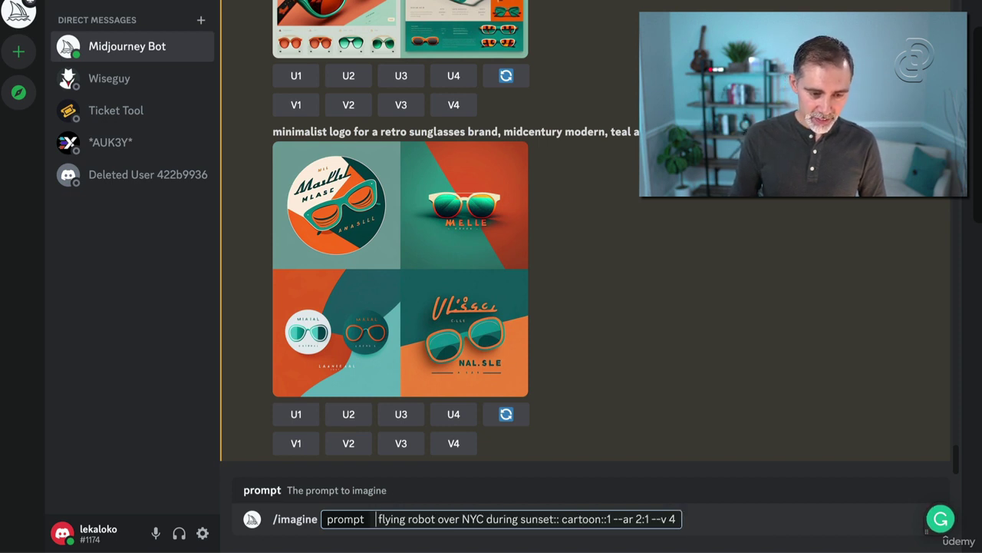
key("BackSpace")
key("Return")
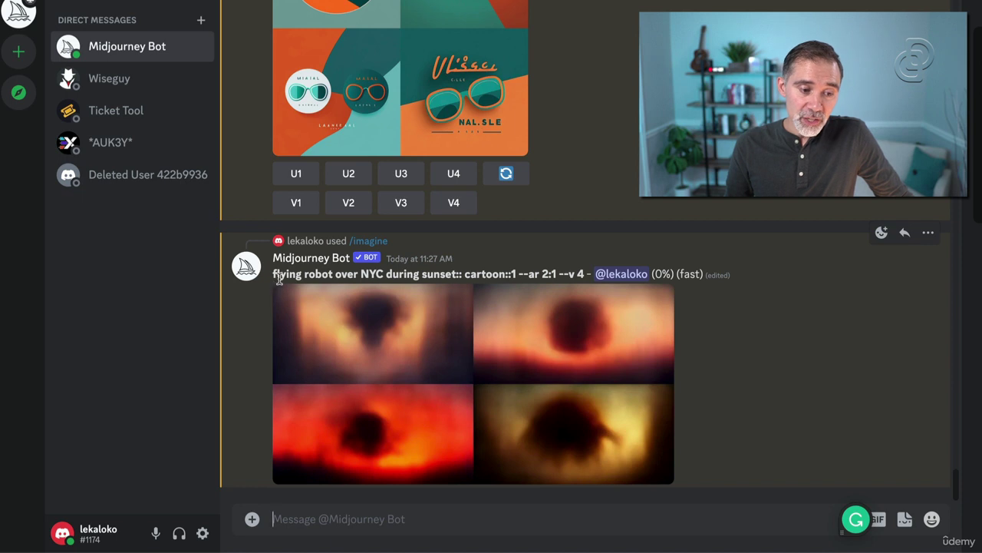
Examine the submitted prompt and the enlarged flying robot image grid during and after rendering, focusing on the second image
left_click_drag(274, 274, 554, 275)
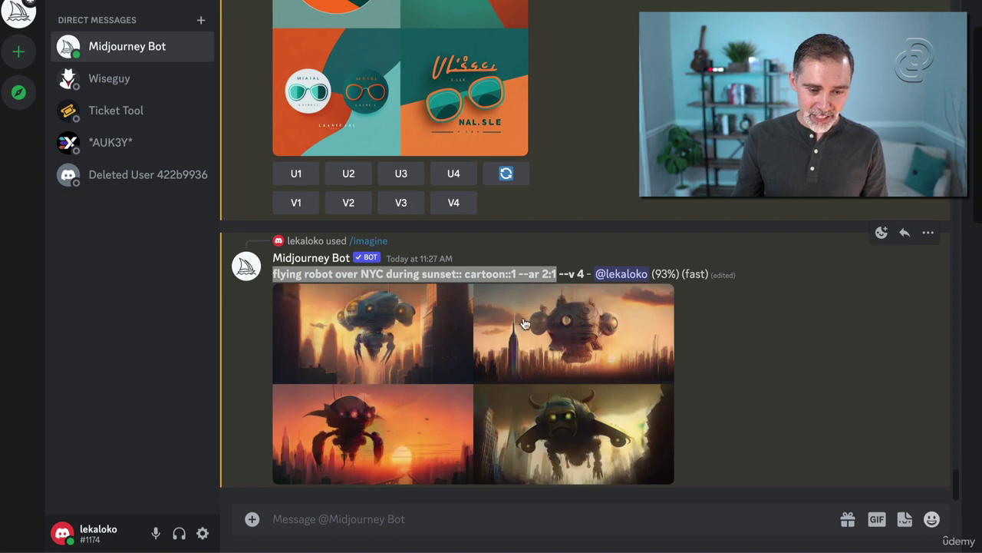
left_click(494, 373)
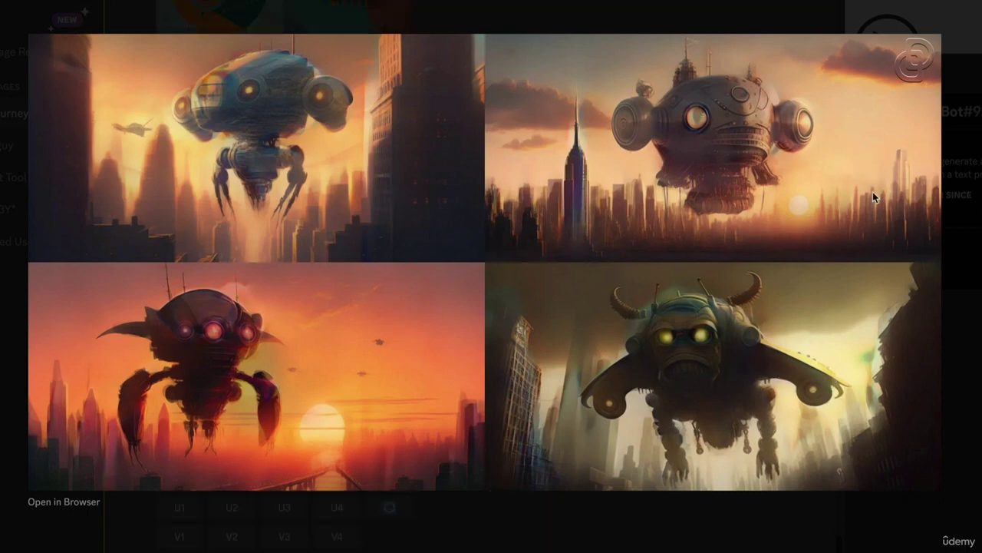
key("Escape")
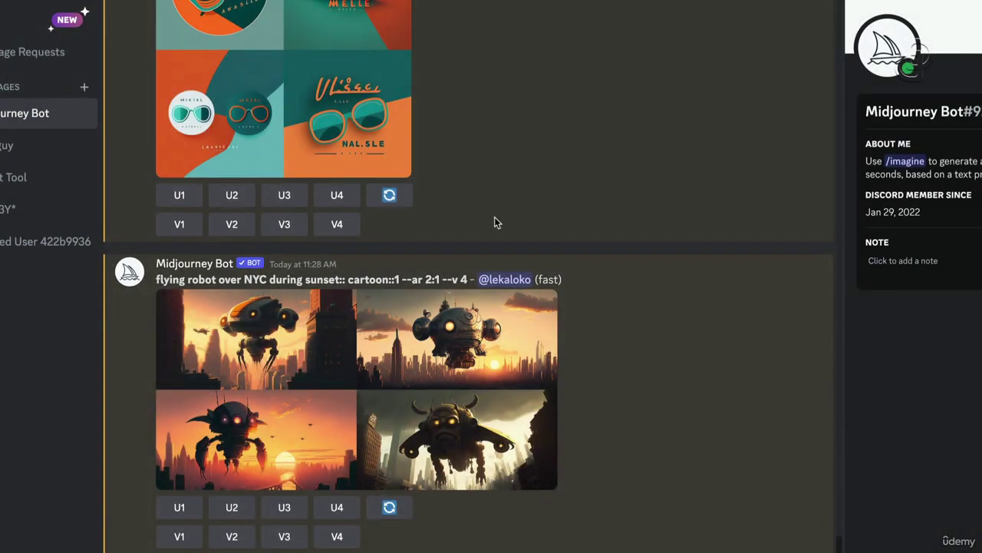
left_click(357, 384)
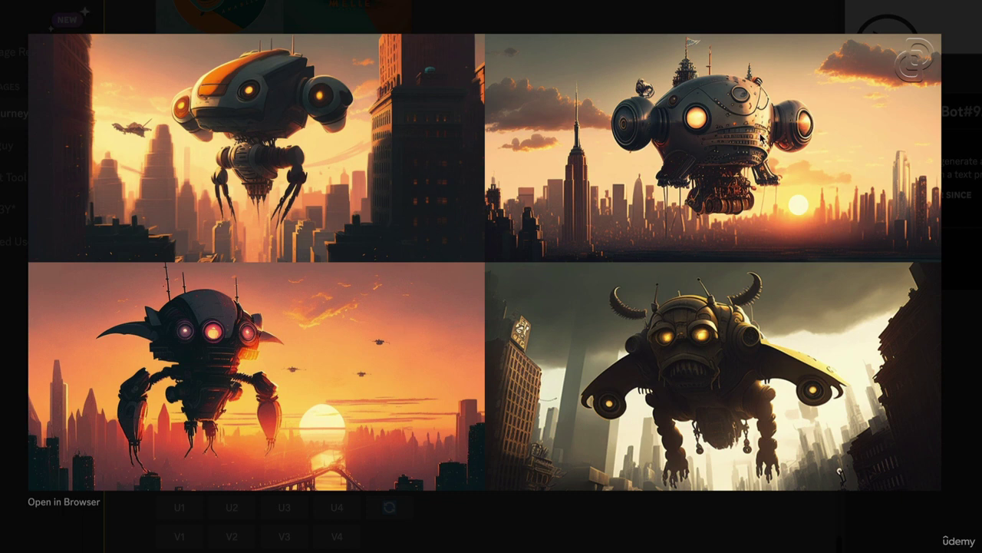
left_click_drag(495, 44, 957, 260)
left_click(800, 200)
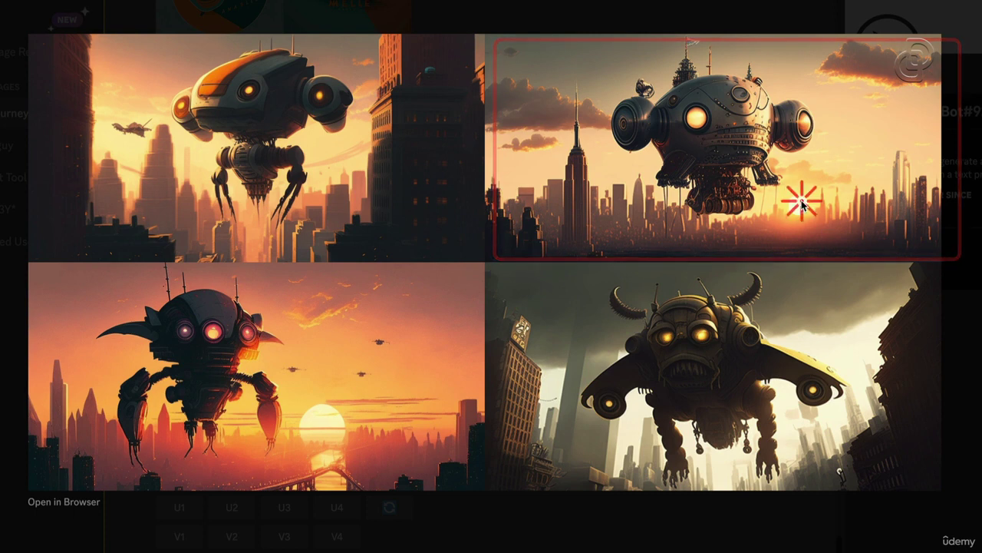
left_click_drag(683, 114, 868, 215)
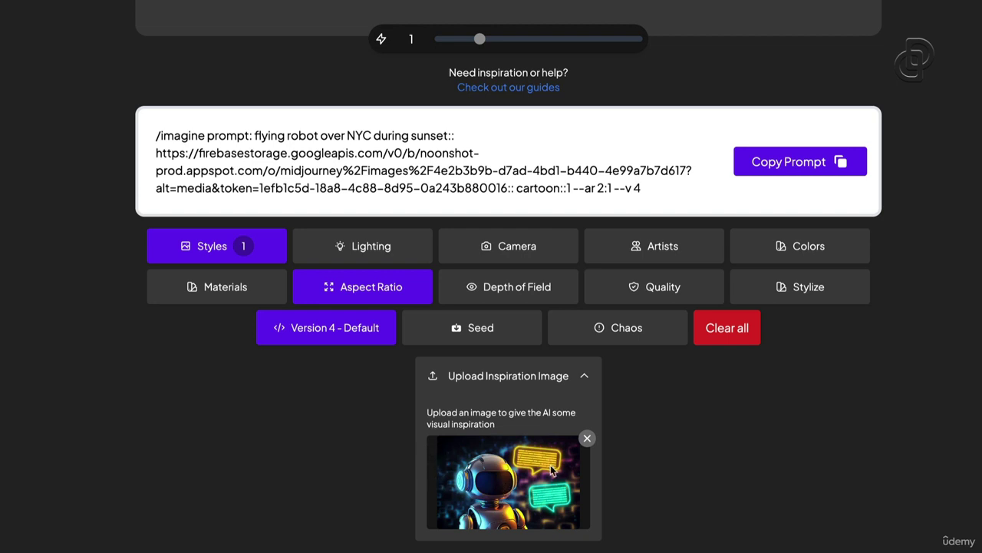
Remove the Cartoon style from the prompt that includes the uploaded robot inspiration image, and copy the updated prompt
scroll(121, 203, "down", 1)
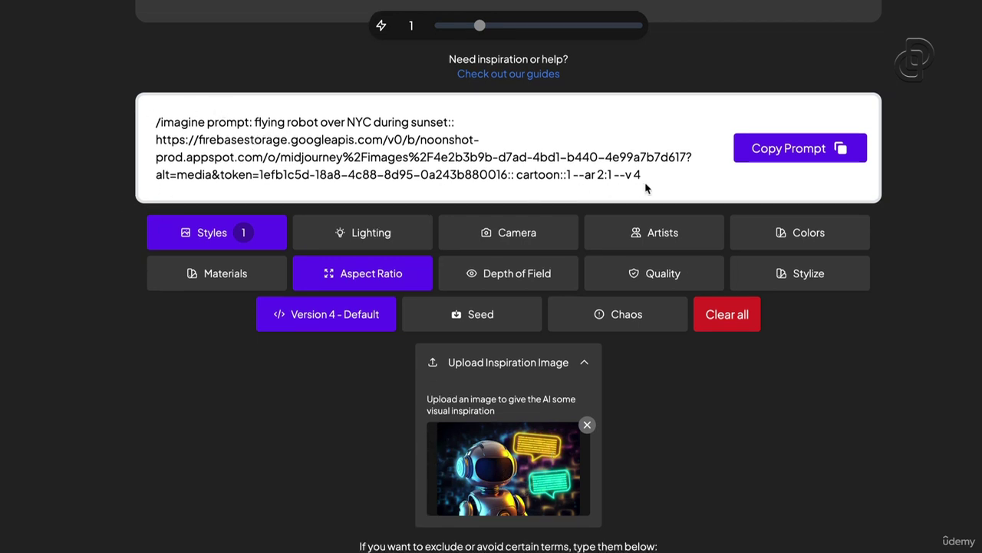
left_click_drag(636, 175, 504, 174)
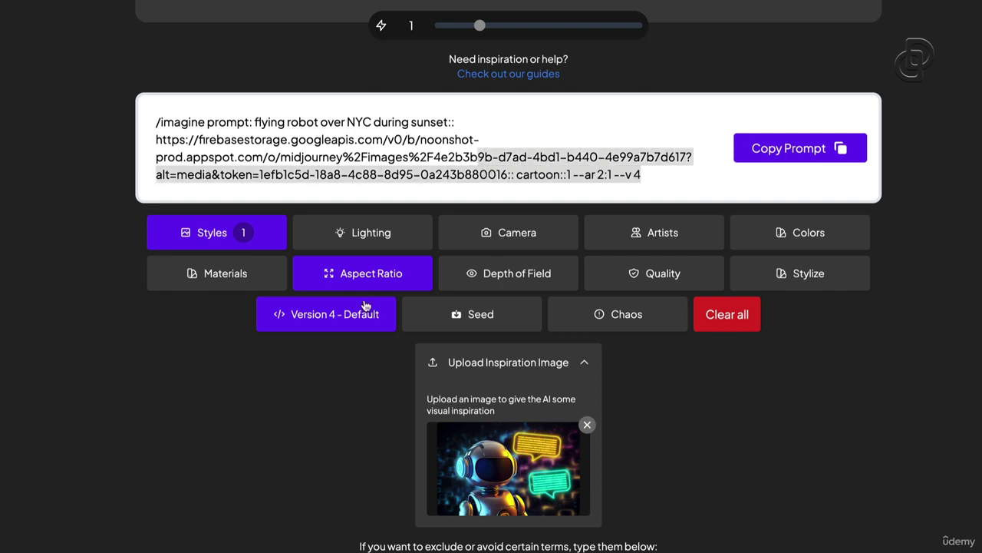
left_click(240, 234)
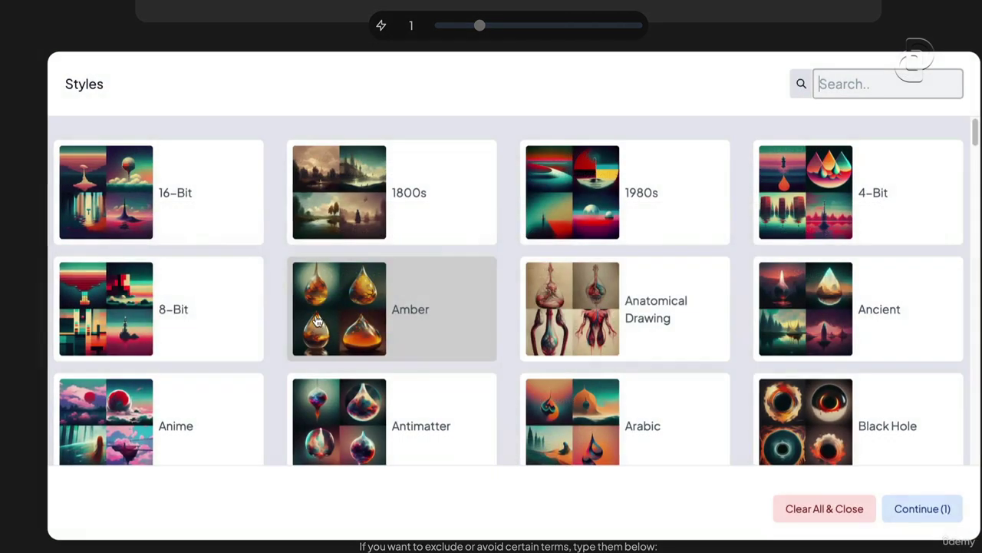
key("Escape")
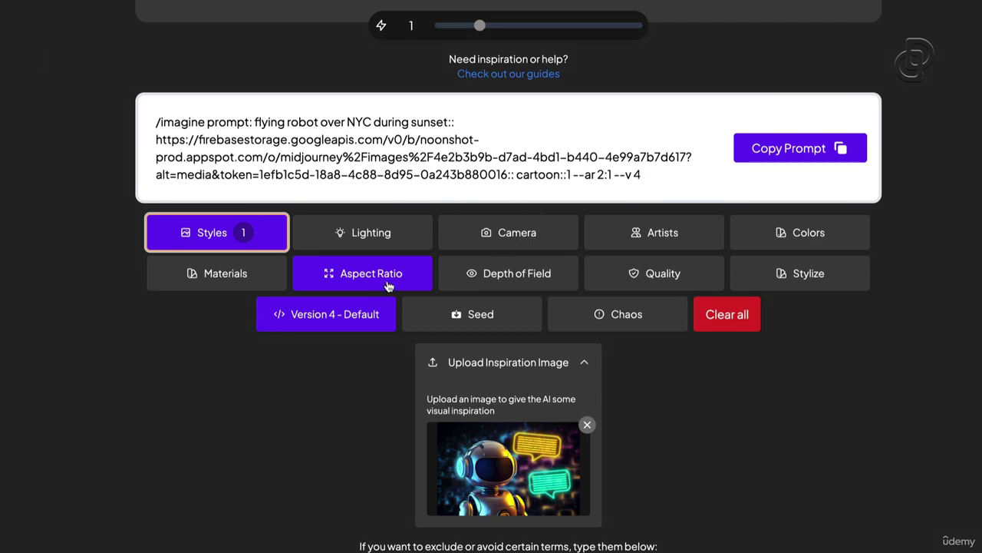
left_click(257, 237)
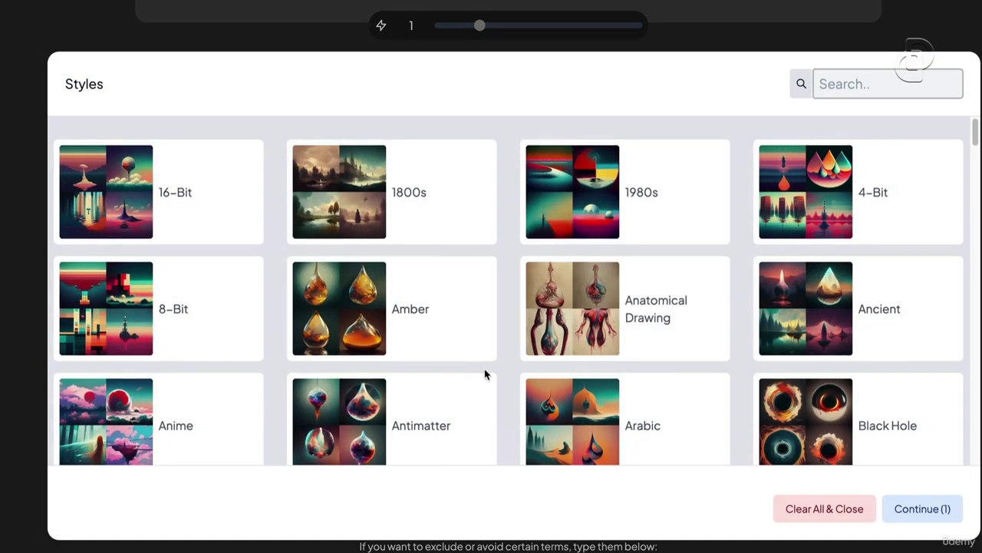
scroll(484, 373, "down", 2)
scroll(485, 373, "down", 3)
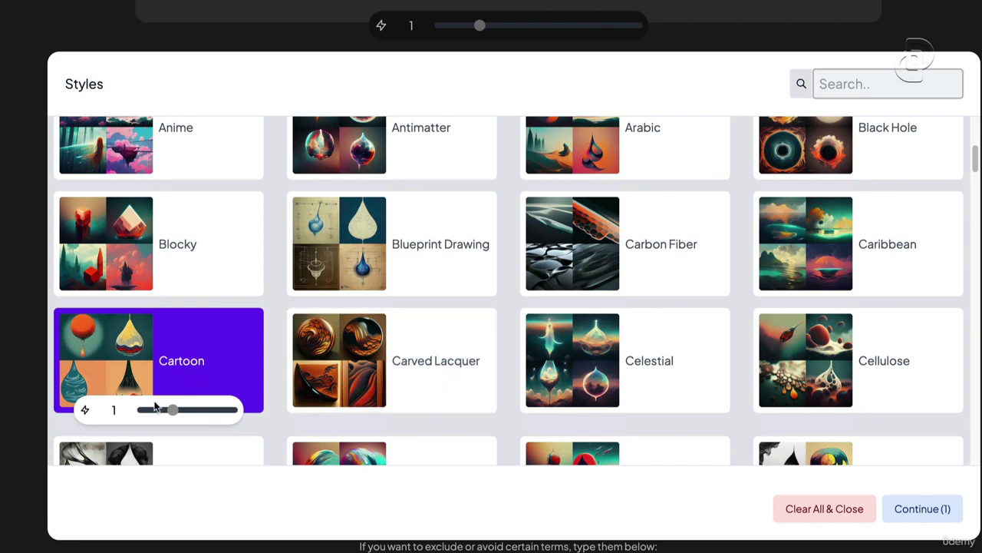
left_click(167, 374)
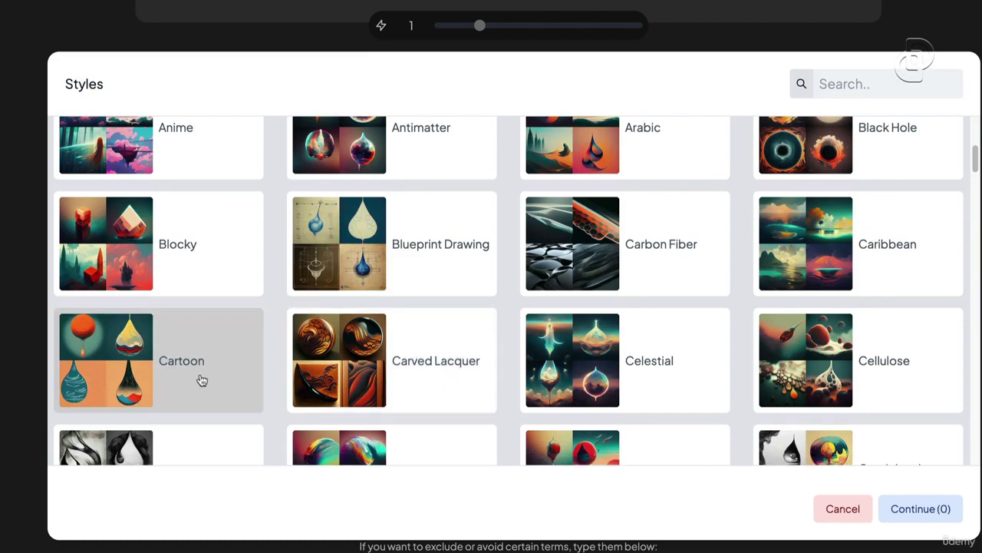
left_click(943, 509)
left_click(795, 165)
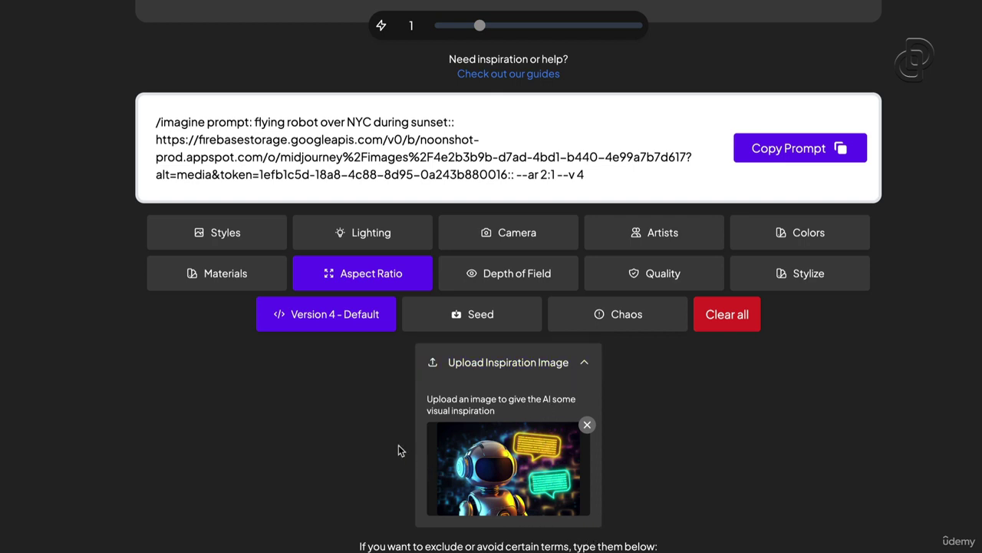
left_click_drag(506, 474, 593, 510)
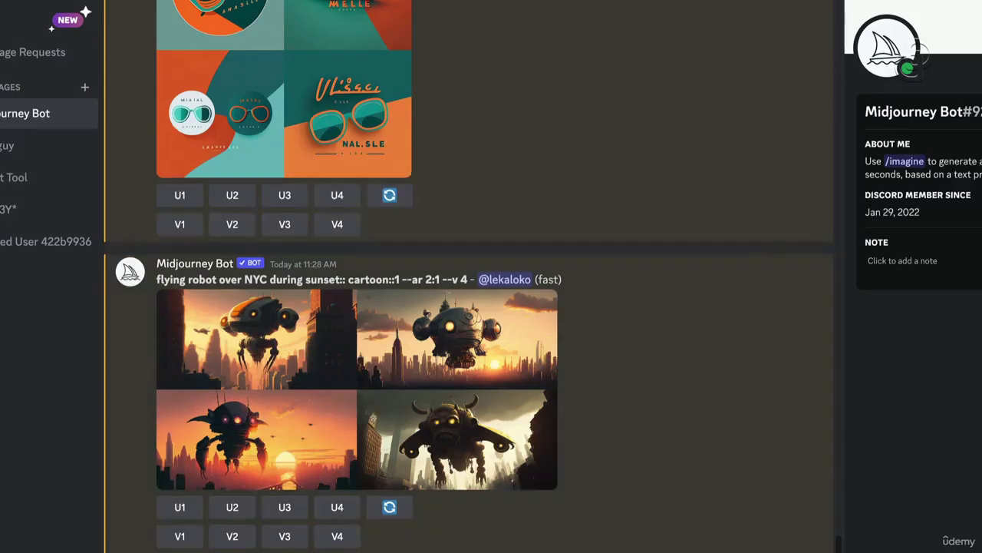
Switch to Discord and submit the copied prompt with the inspiration image link to the Midjourney Bot using /imagine
key("ctrl+v")
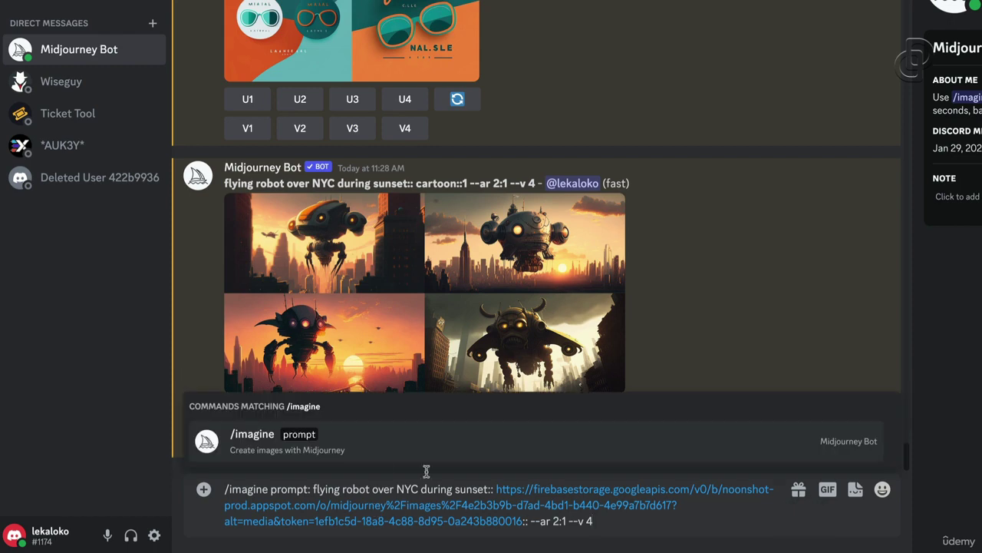
left_click(275, 442)
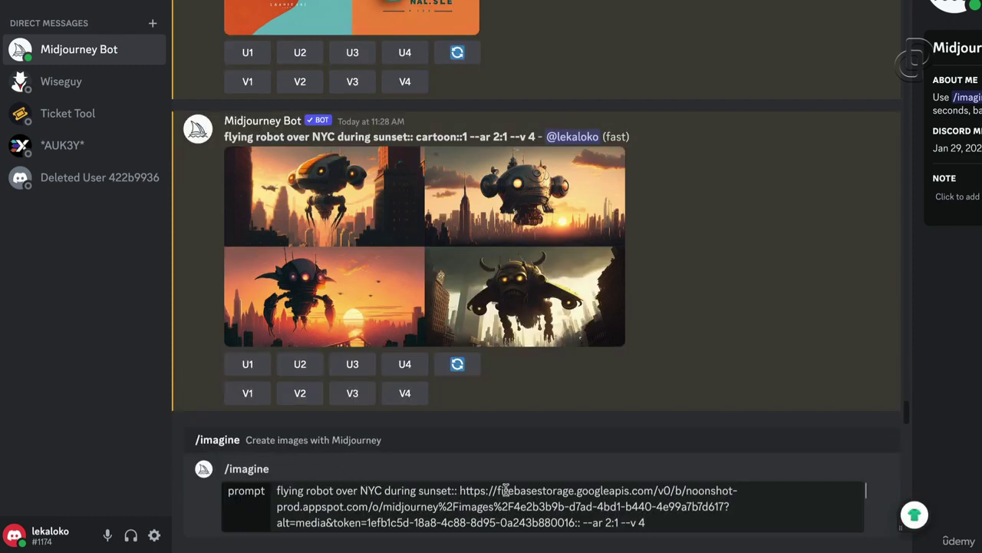
key("Return")
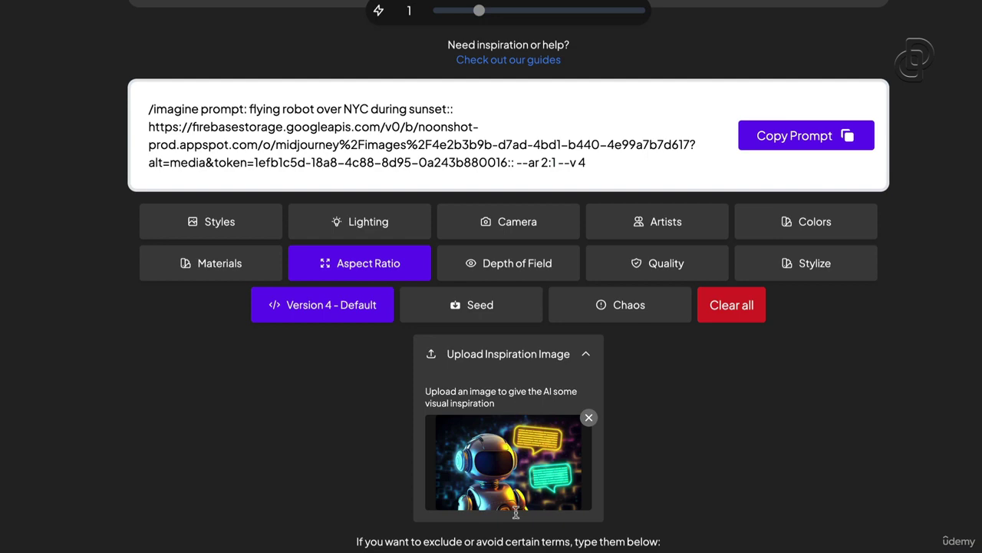
Compare the uploaded inspiration image in the prompt helper with the newly generated image grid in Discord
scroll(515, 512, "down", 2)
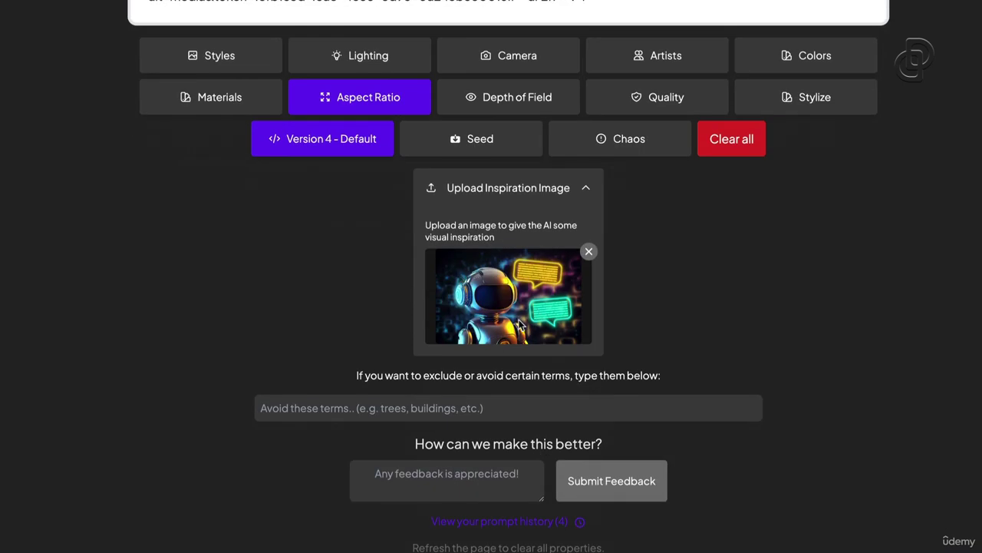
key("super+Tab")
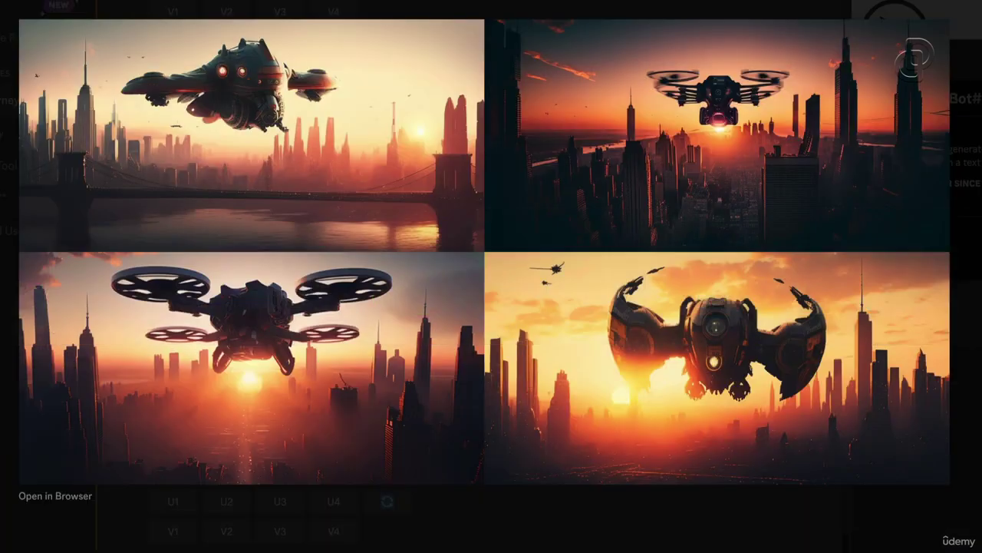